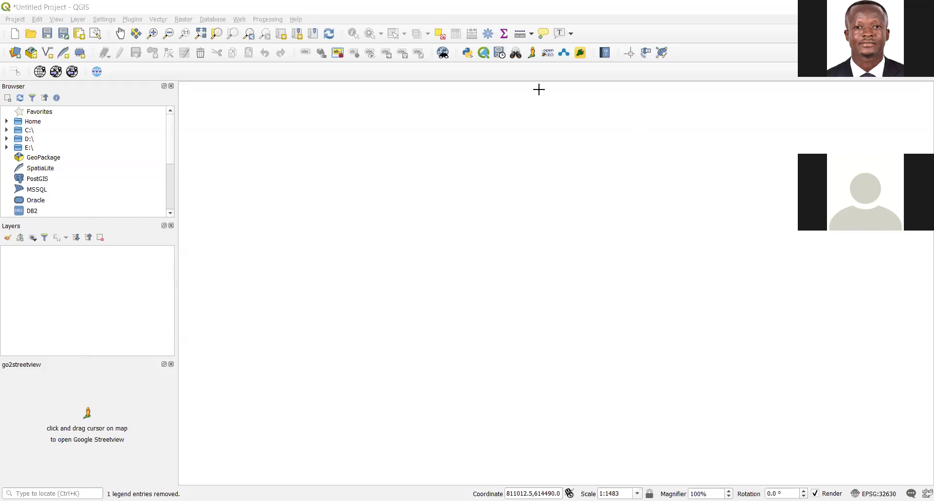
Switch to Chrome and load a Google search page in the tab showing the Stack Overflow question about Visual Basic Power Packs
key("alt+Tab")
left_click(451, 14)
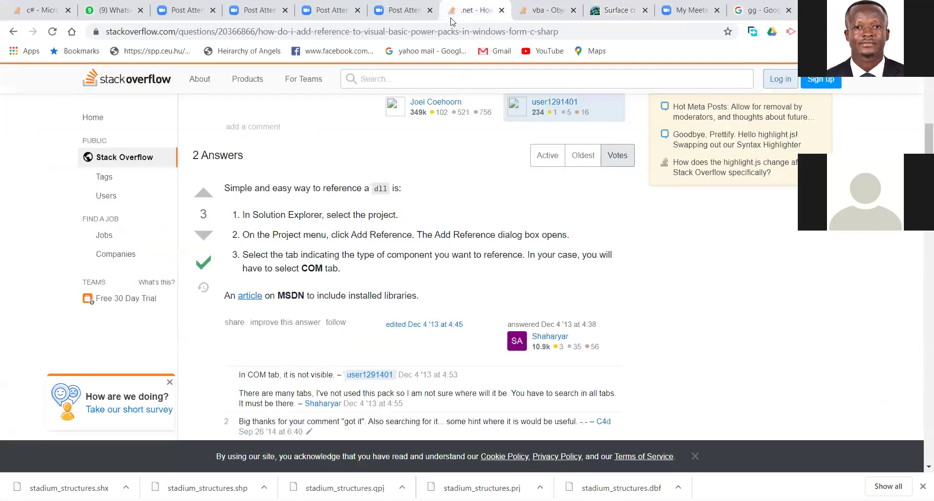
key("ctrl+l")
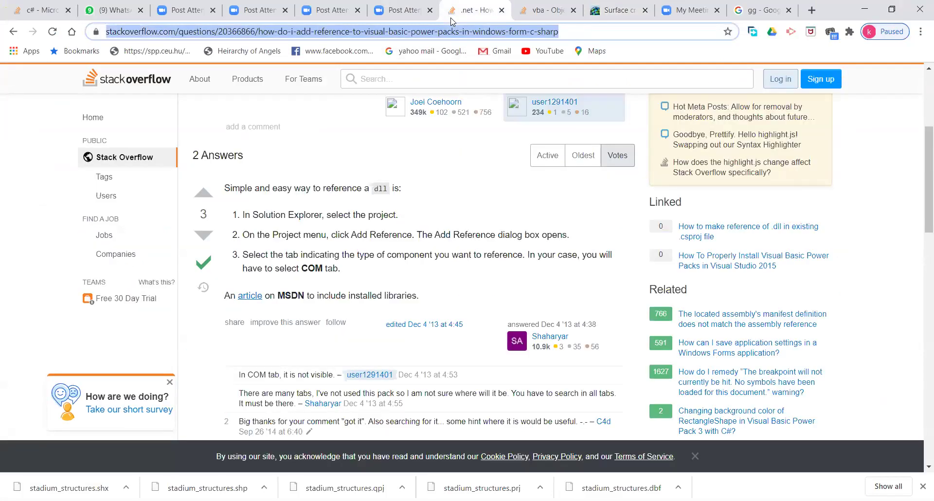
type("g")
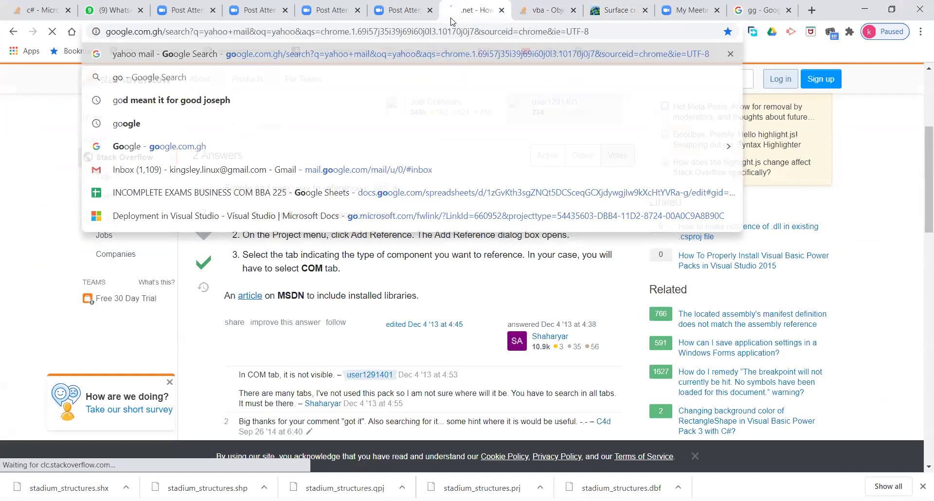
key("Return")
Search Google for "qgis" and open the Download QGIS result from qgis.org
left_click(302, 85)
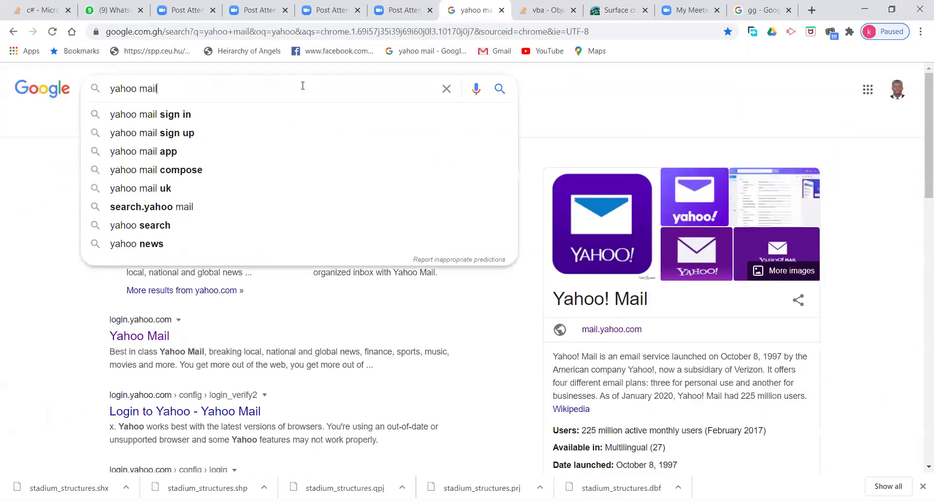
key("ctrl+a")
type("qgis")
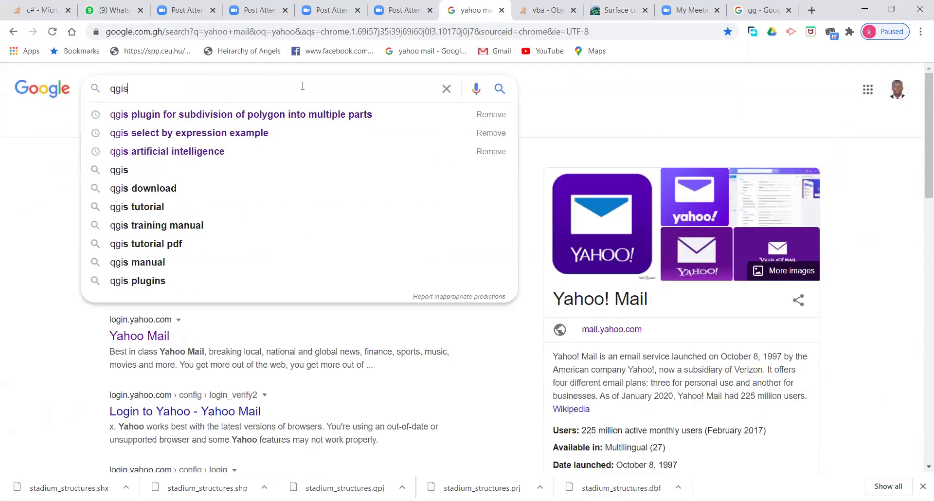
key("Return")
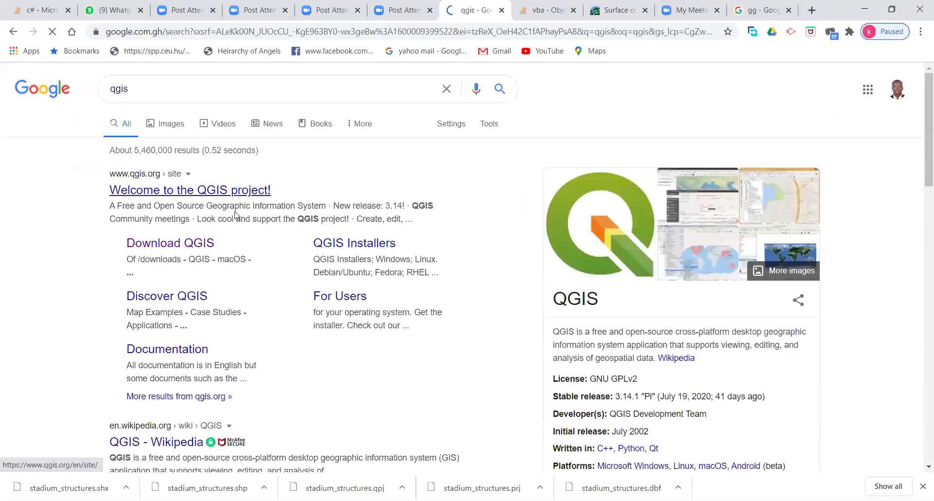
left_click(194, 243)
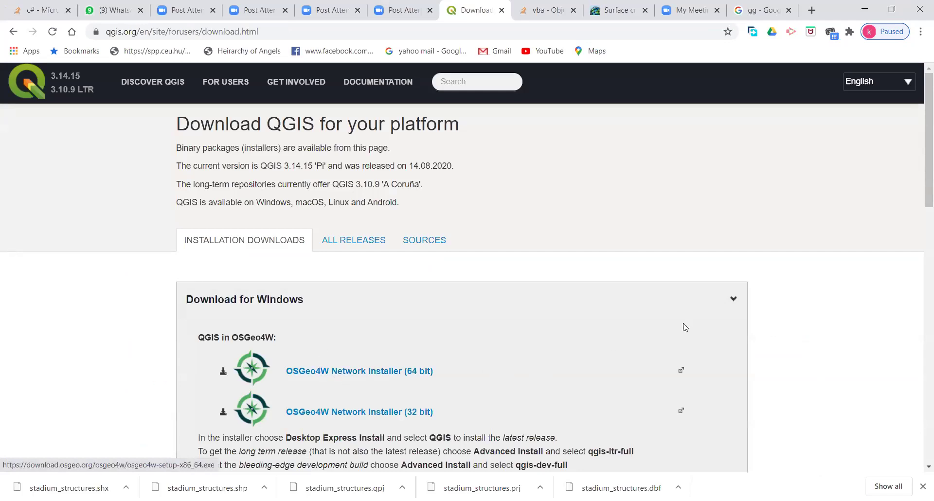
Examine the Windows network and standalone installers and the download sections for other platforms on the QGIS download page
scroll(918, 177, "down", 2)
scroll(918, 180, "down", 2)
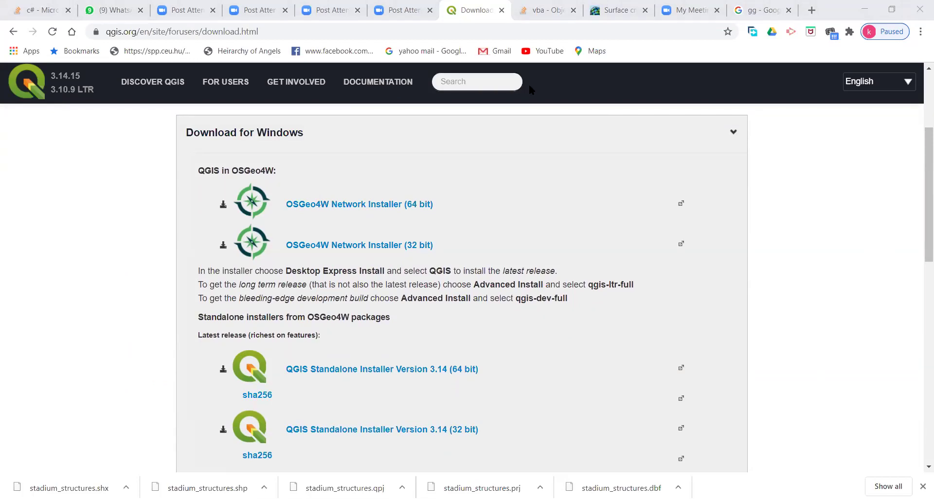
left_click(367, 205)
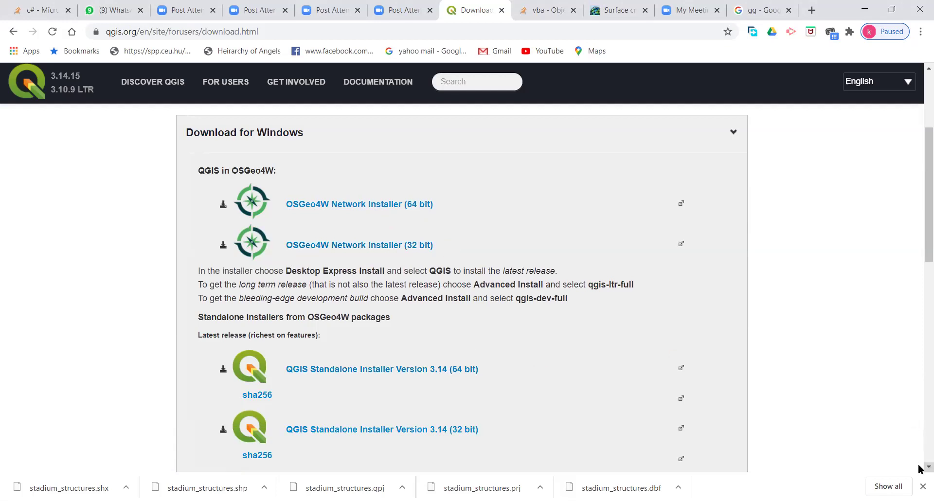
scroll(919, 466, "down", 2)
scroll(280, 287, "down", 1)
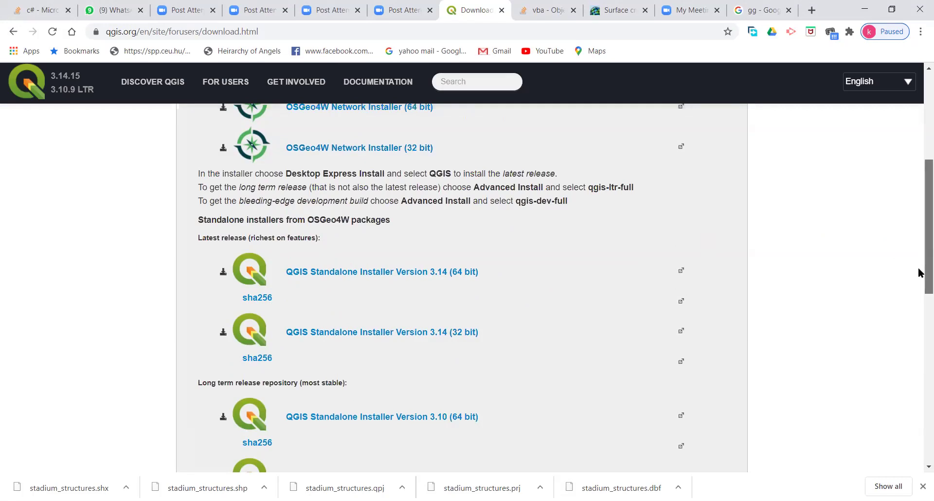
scroll(919, 311, "down", 5)
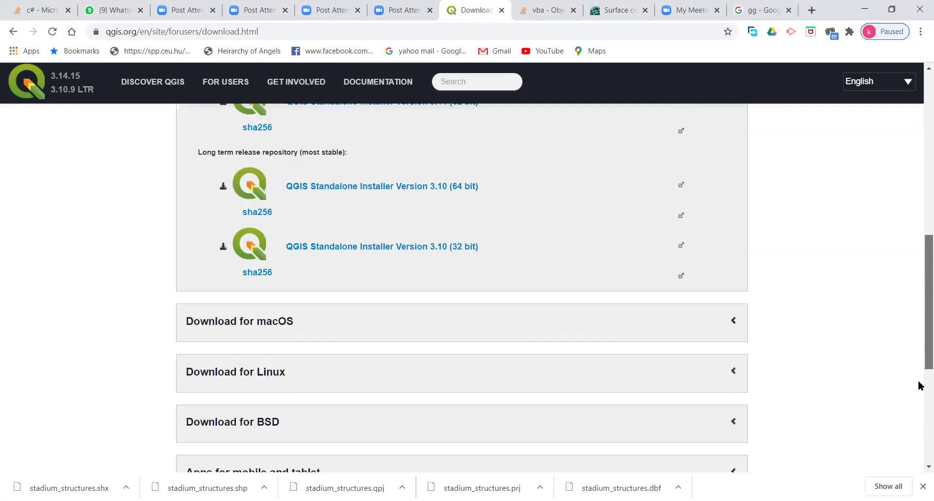
scroll(919, 381, "down", 1)
left_click(170, 302)
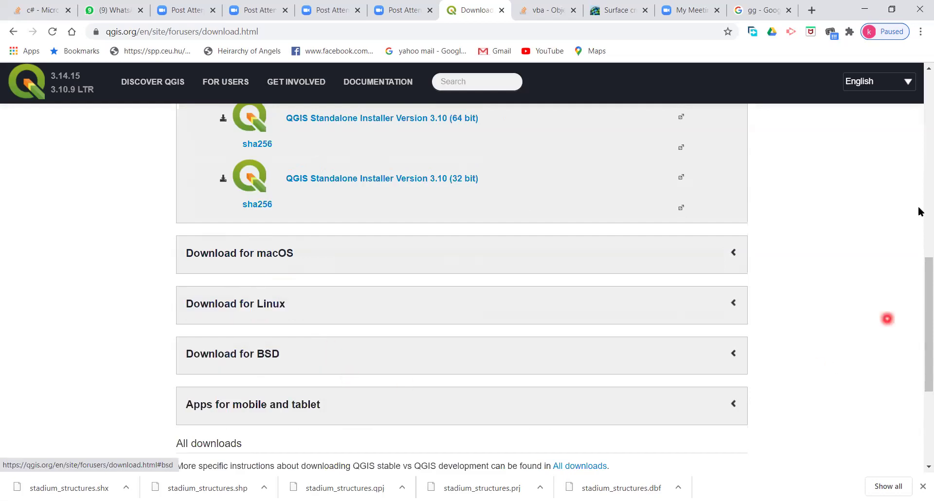
scroll(921, 168, "up", 7)
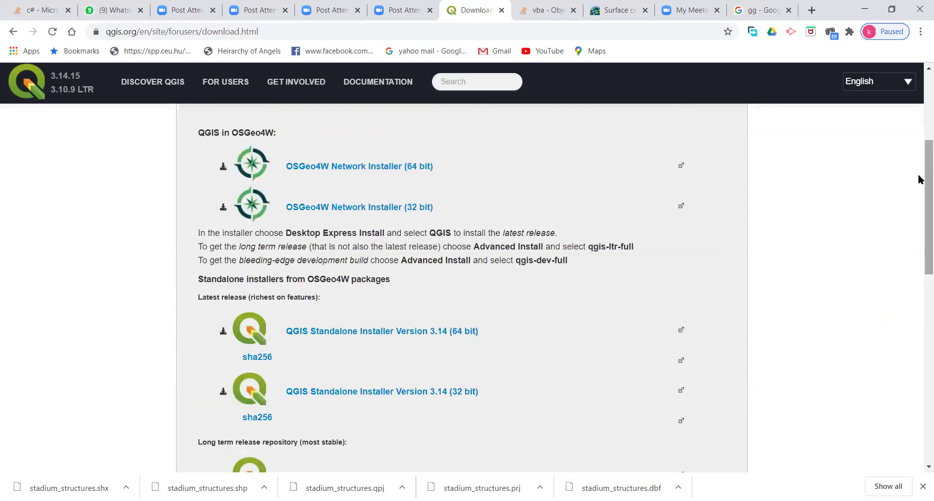
scroll(920, 184, "down", 7)
scroll(920, 209, "up", 4)
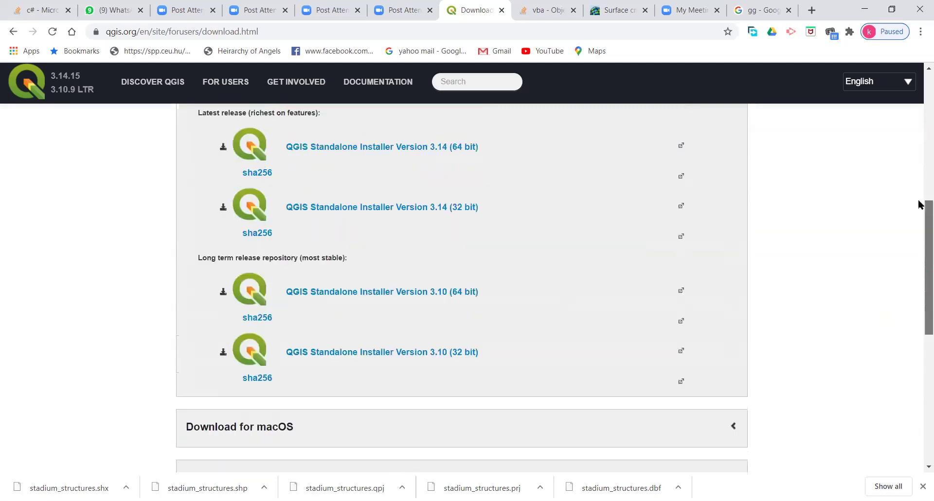
scroll(919, 204, "up", 3)
scroll(920, 166, "up", 2)
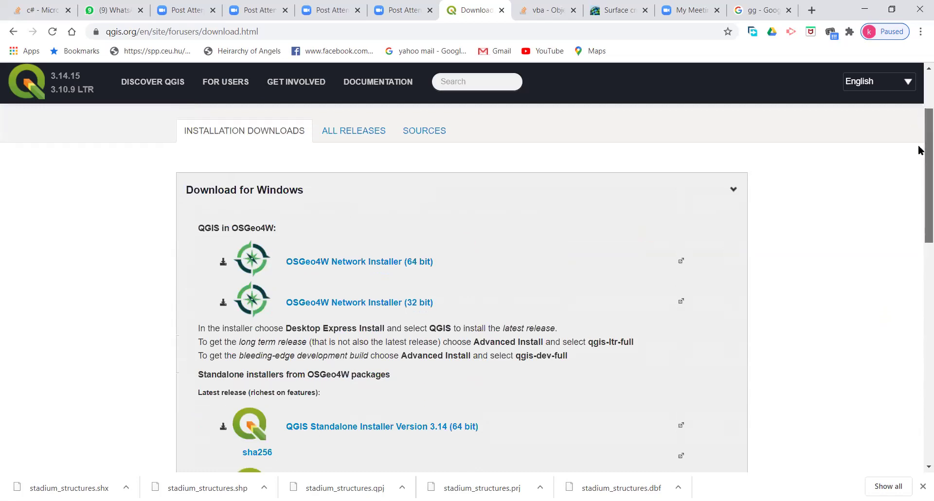
scroll(919, 146, "down", 2)
scroll(919, 136, "up", 2)
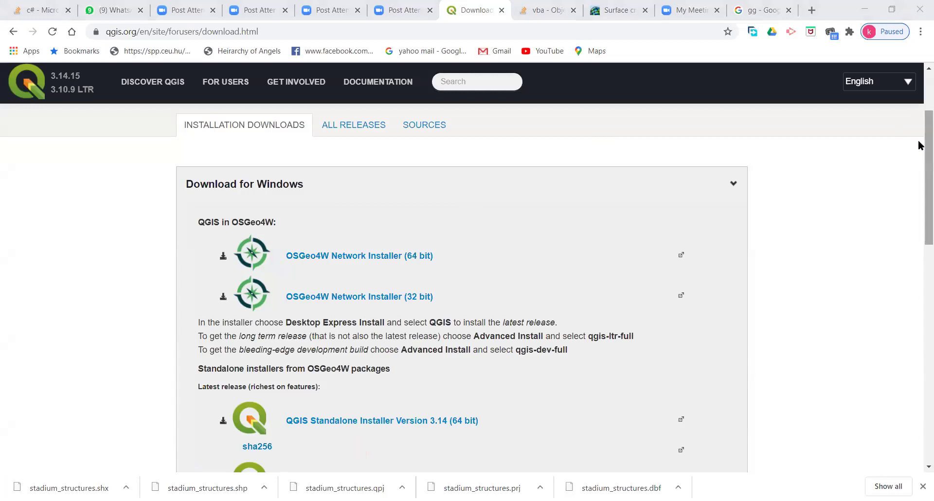
left_click_drag(919, 145, 920, 108)
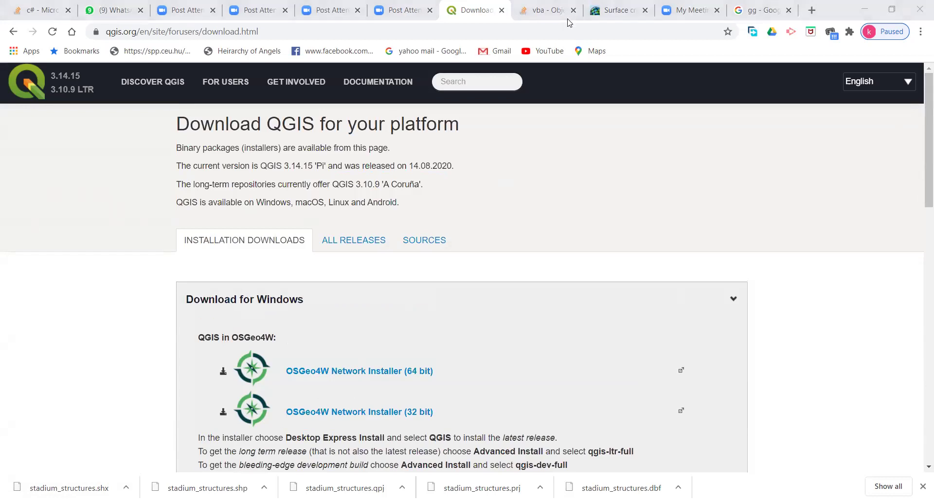
Add an on-screen text annotation beside the QGIS version information, with "desktop" on one line and "grass x" below
left_click(506, 174)
type("dest")
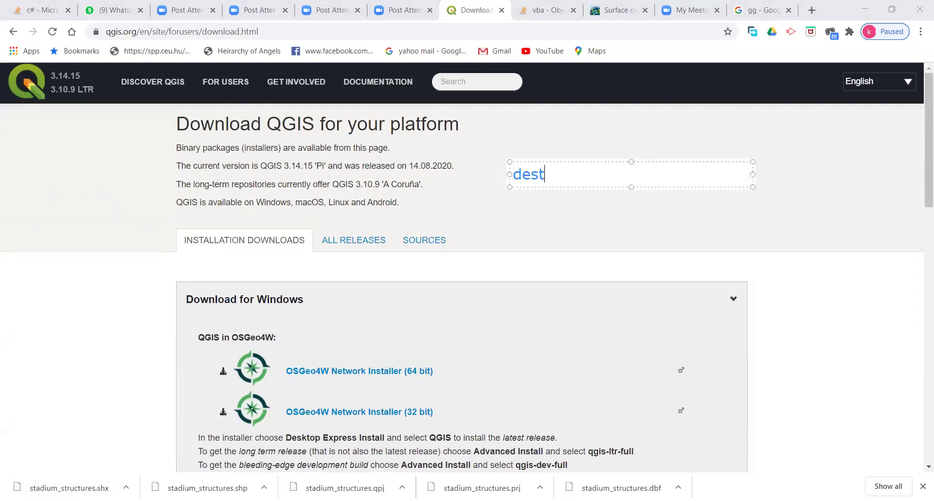
key("BackSpace")
type("ktop")
key("Return")
type("gr")
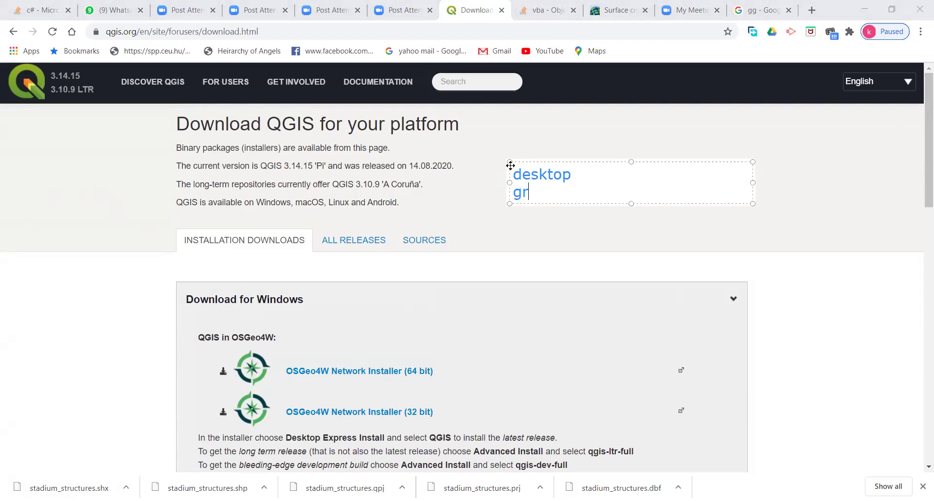
type("ass x")
key("Return")
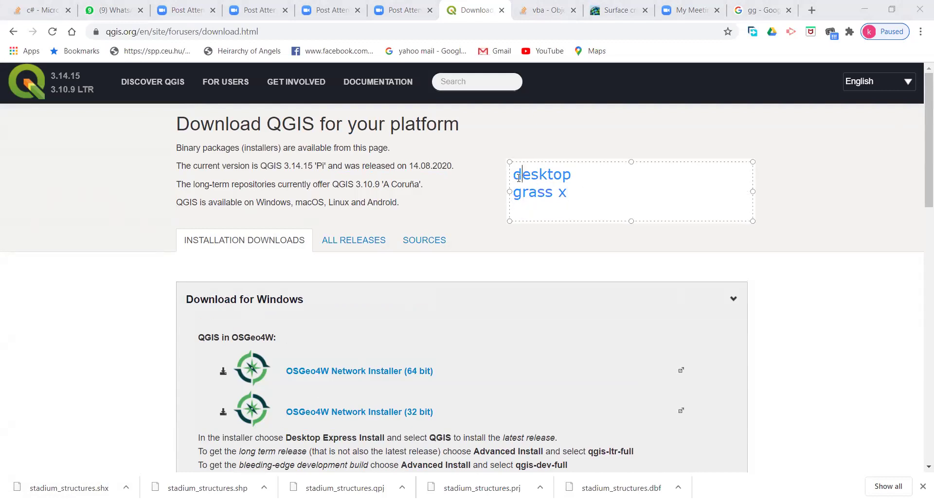
Extend the first line of the text annotation to read "qgis desktop -> launch"
left_click(518, 178)
type("qgis")
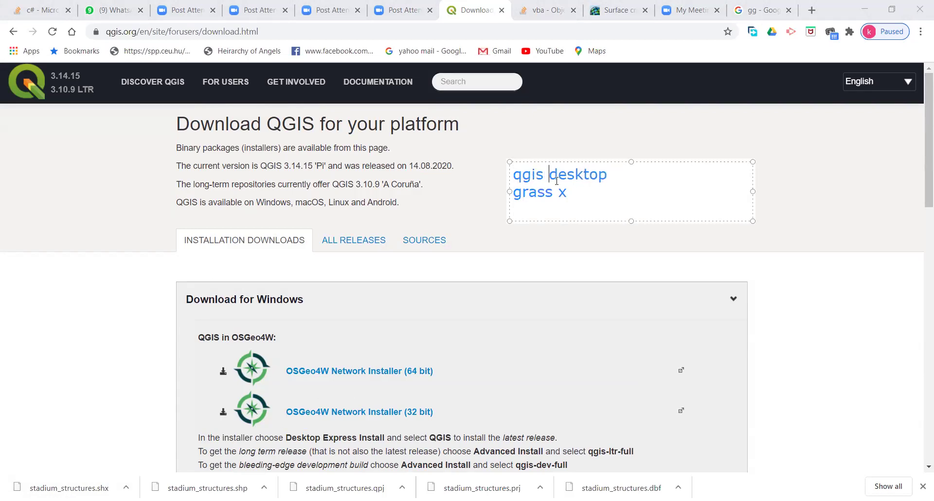
left_click(617, 175)
type("-> launch")
left_click(578, 83)
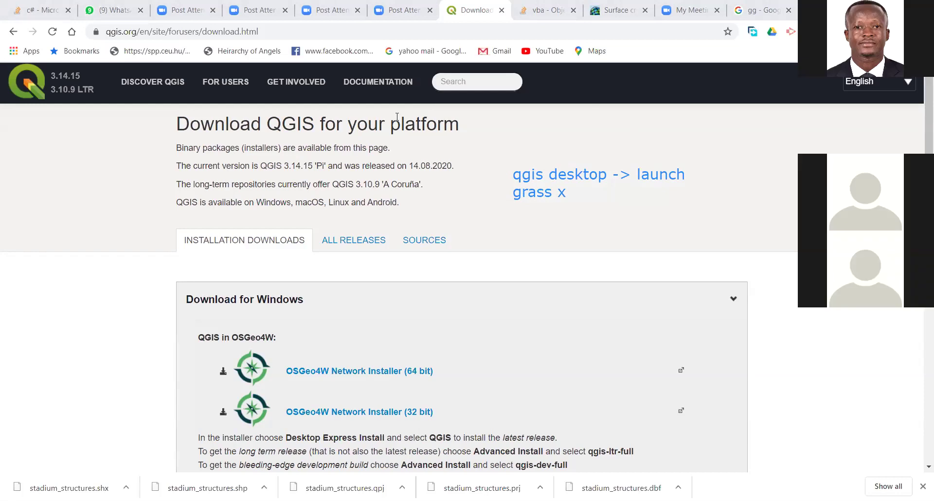
Switch to QGIS and look over the available project commands without choosing any
key("alt+Tab")
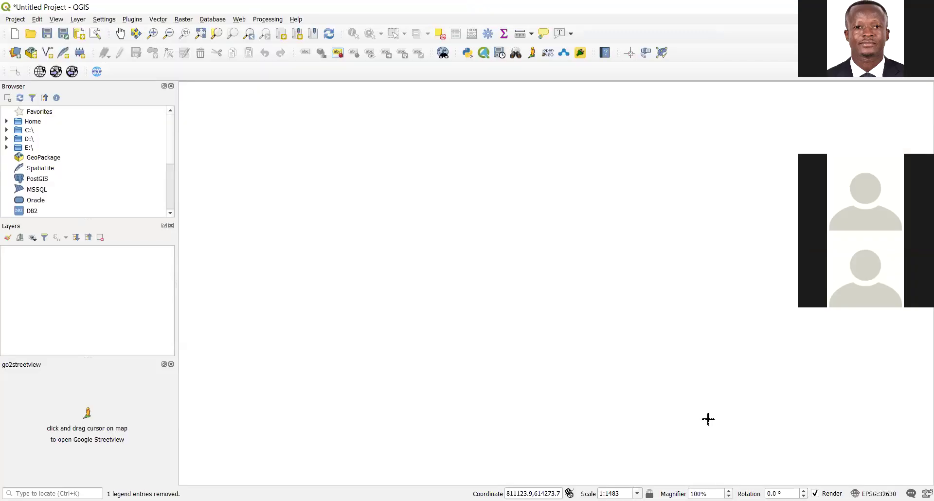
left_click(15, 19)
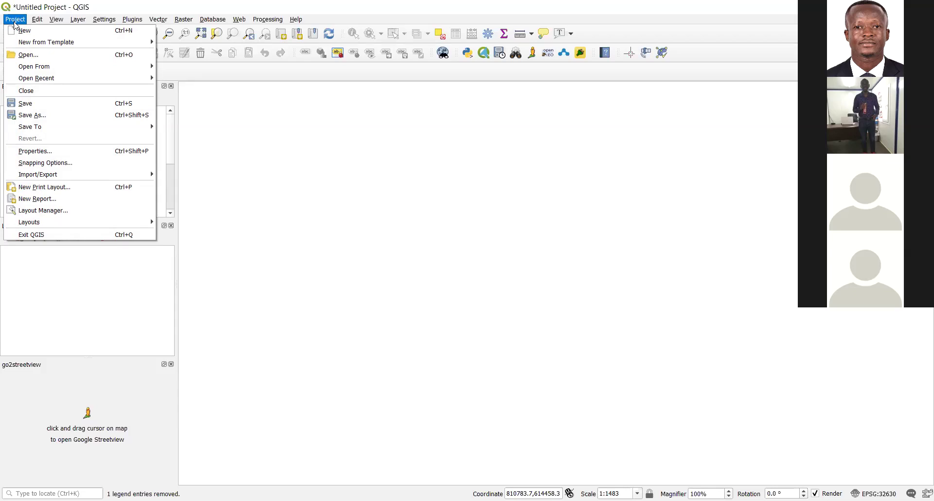
left_click(352, 6)
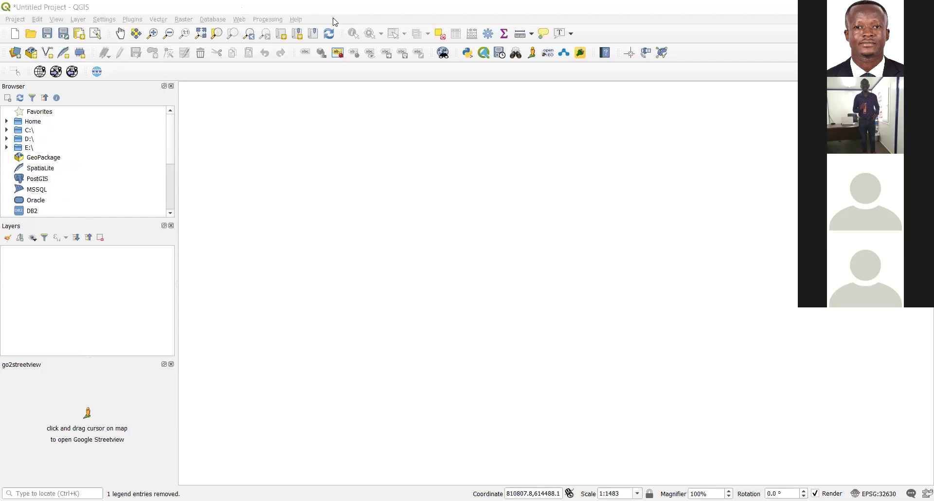
Add an on-screen text annotation reading "toggling" over the upper part of the empty map canvas
left_click(373, 147)
type("toggling")
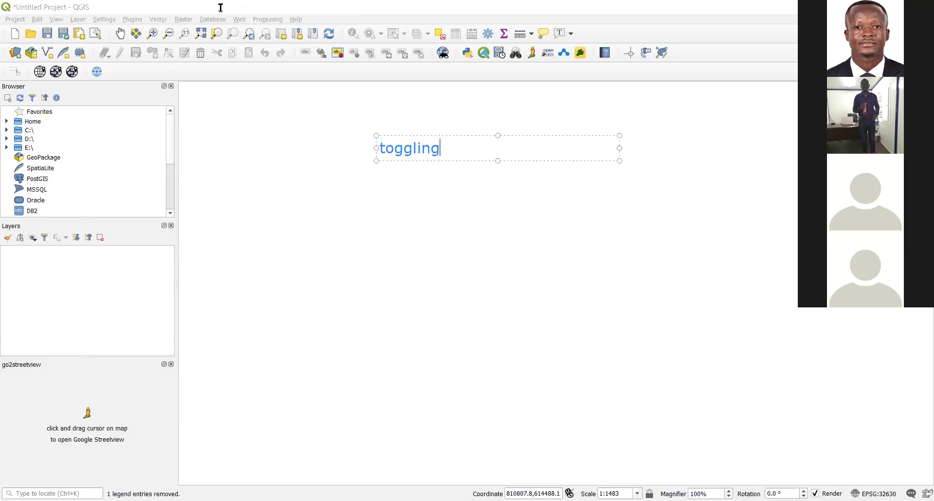
key("Escape")
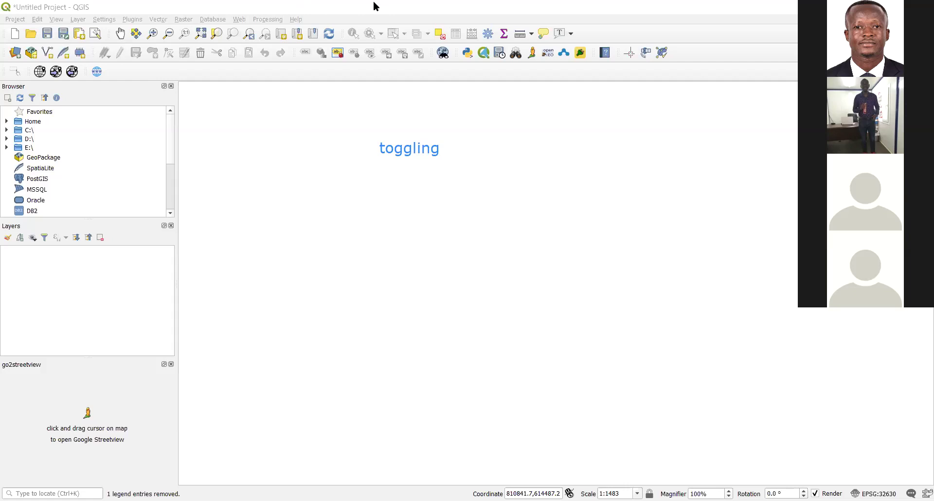
Switch to File Explorer, maximize its window, and highlight all the stadium_structures files in the gis folder before clearing the selection
key("alt+Tab")
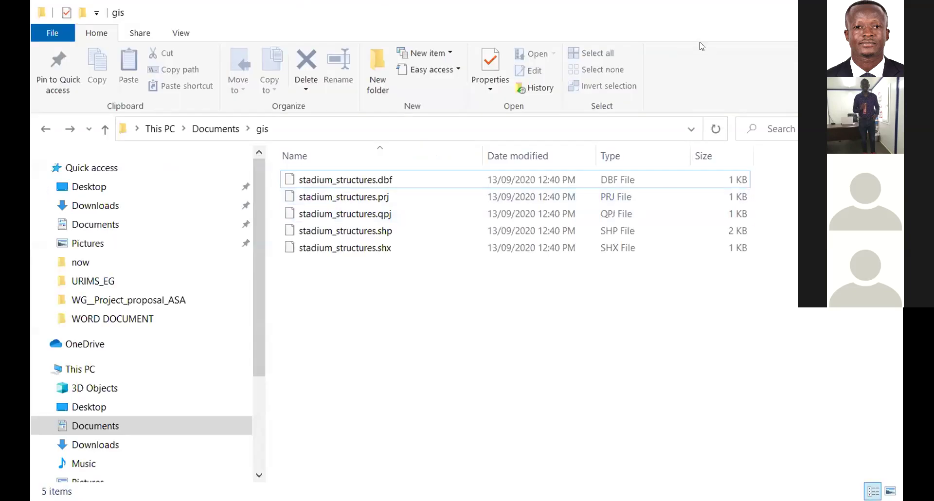
double_click(673, 14)
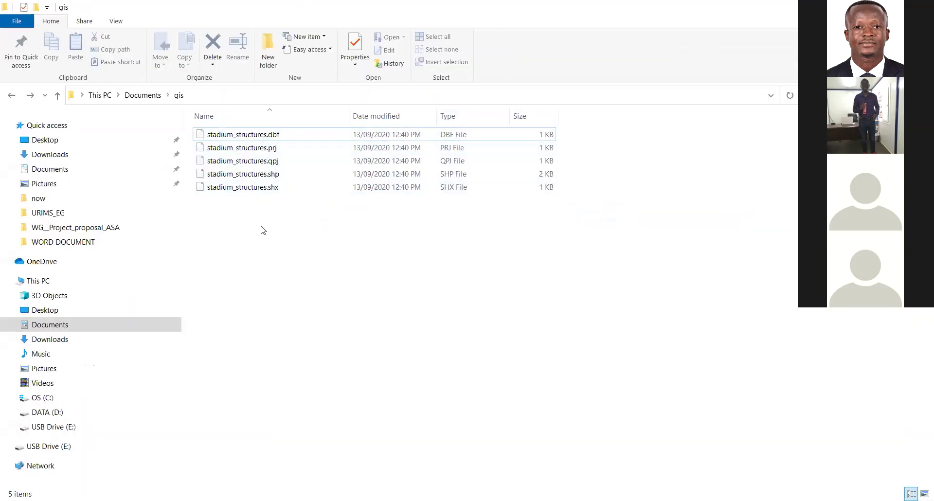
key("ctrl+a")
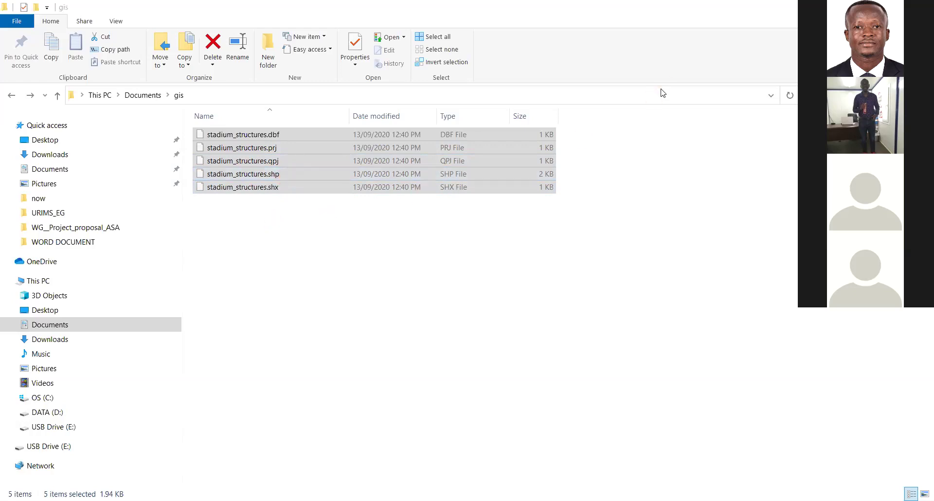
left_click(506, 254)
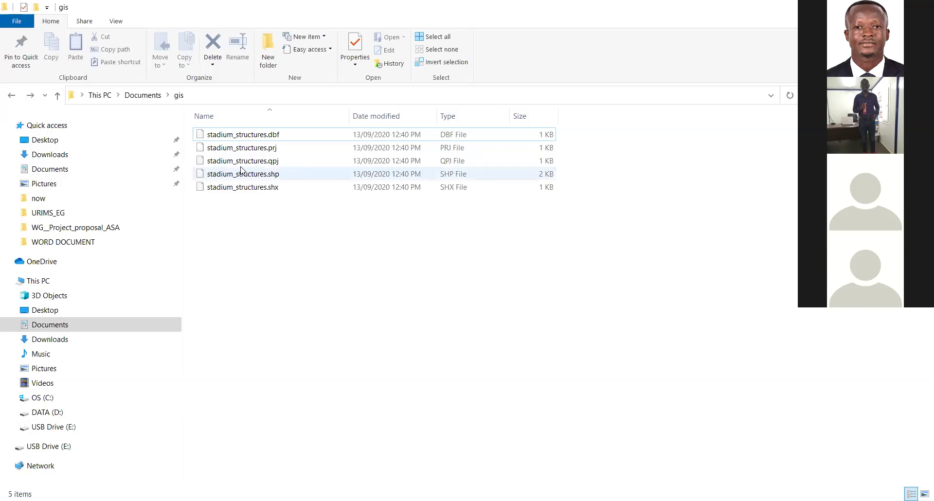
Open stadium_structures.prj in Notepad, restore the window to a smaller size, and highlight the coordinate system definition to examine it
left_click(265, 149)
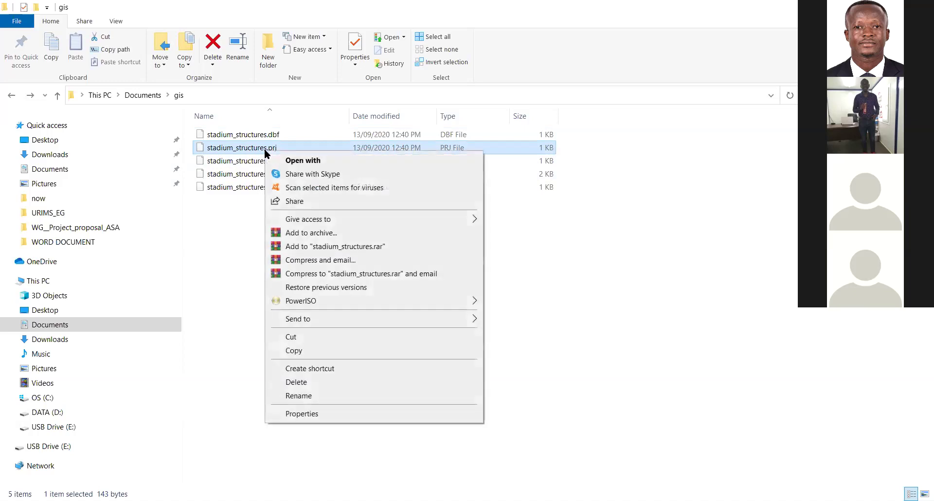
left_click(317, 164)
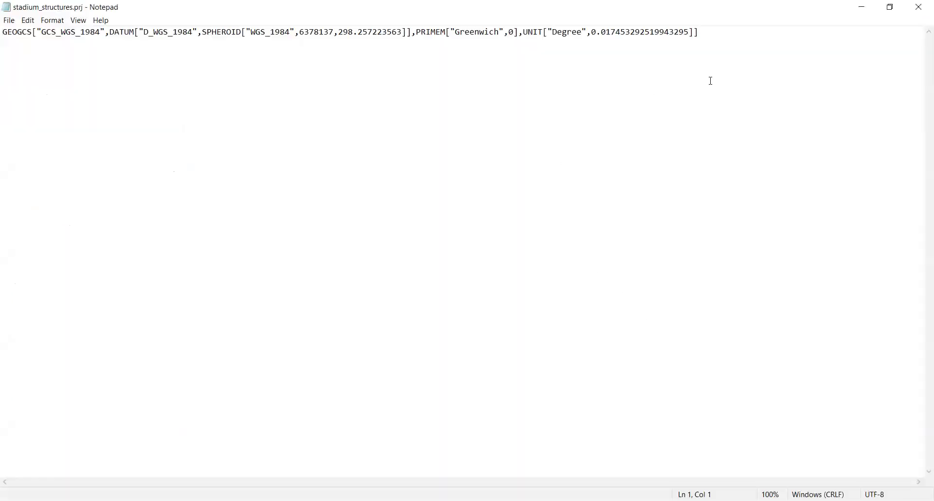
left_click(889, 8)
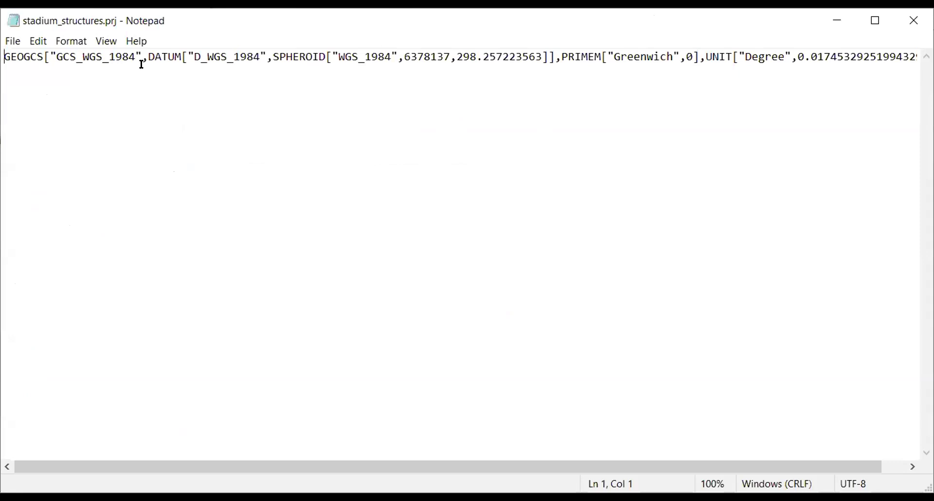
left_click_drag(11, 58, 613, 45)
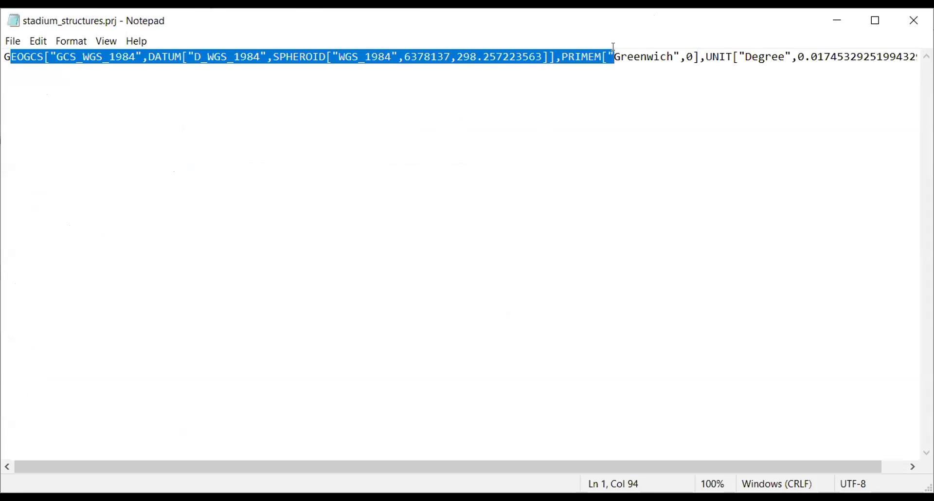
Highlight the WGS_1984 spheroid and Greenwich prime meridian parameters in stadium_structures.prj to examine the coordinate system definition
double_click(428, 56)
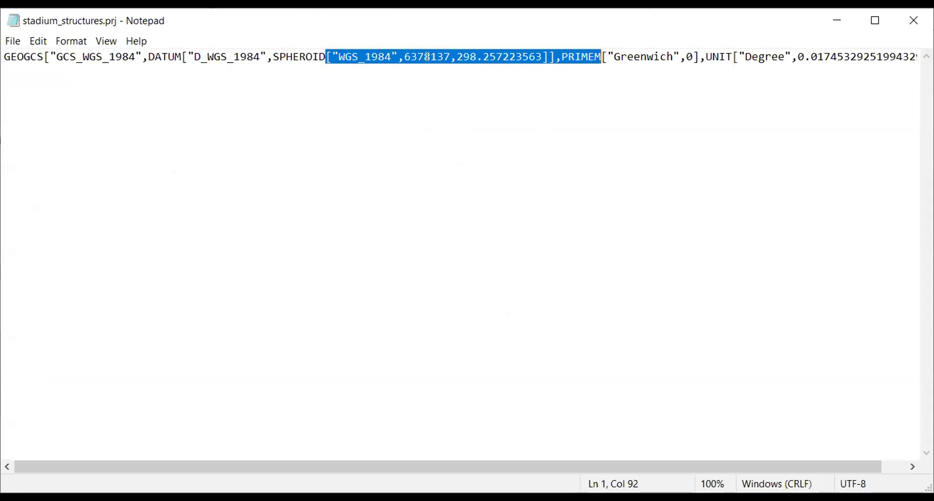
left_click(428, 57)
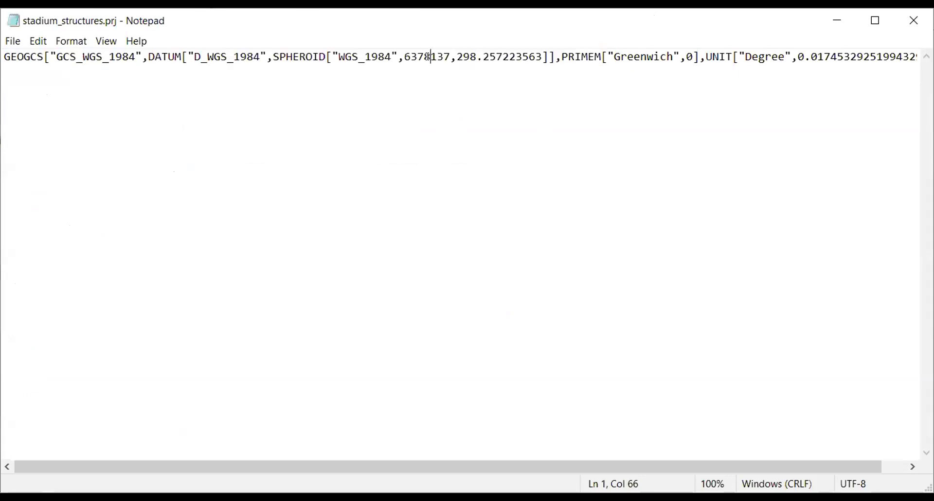
double_click(428, 57)
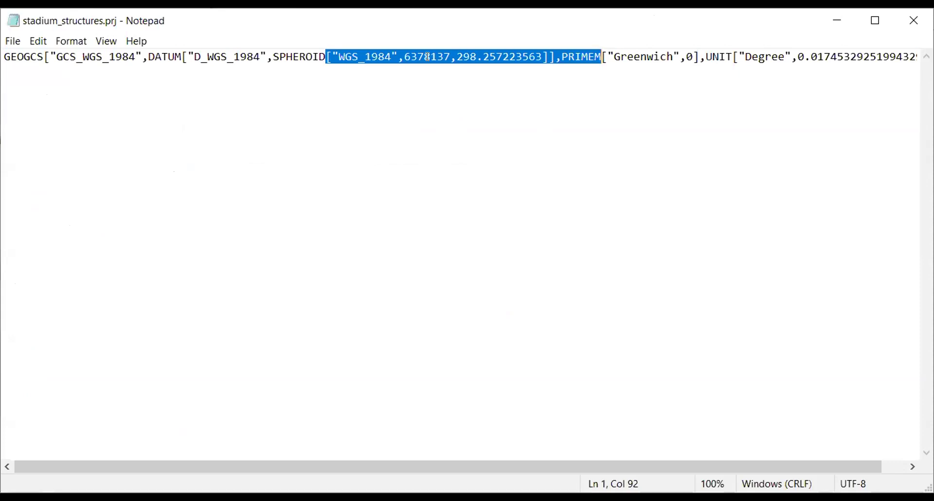
double_click(649, 52)
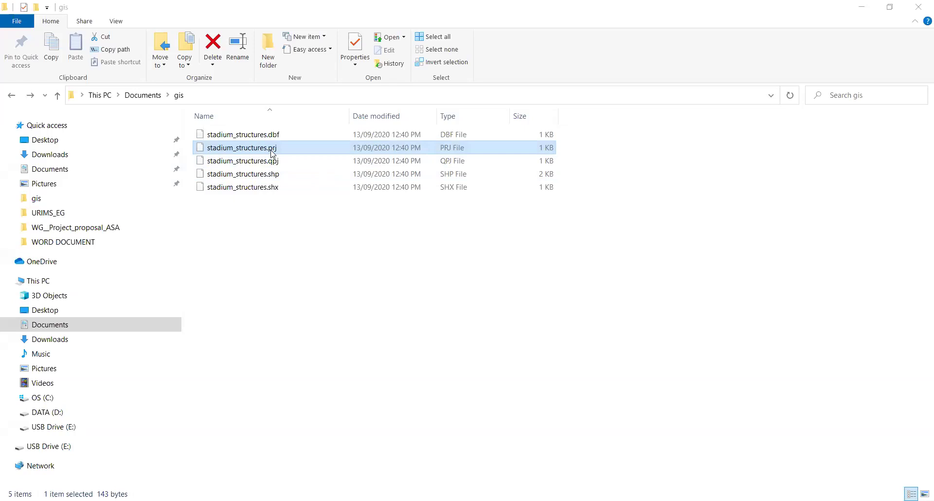
In File Explorer, select stadium_structures.shp in the gis folder and restore the maximized window to its smaller size
left_click(273, 175)
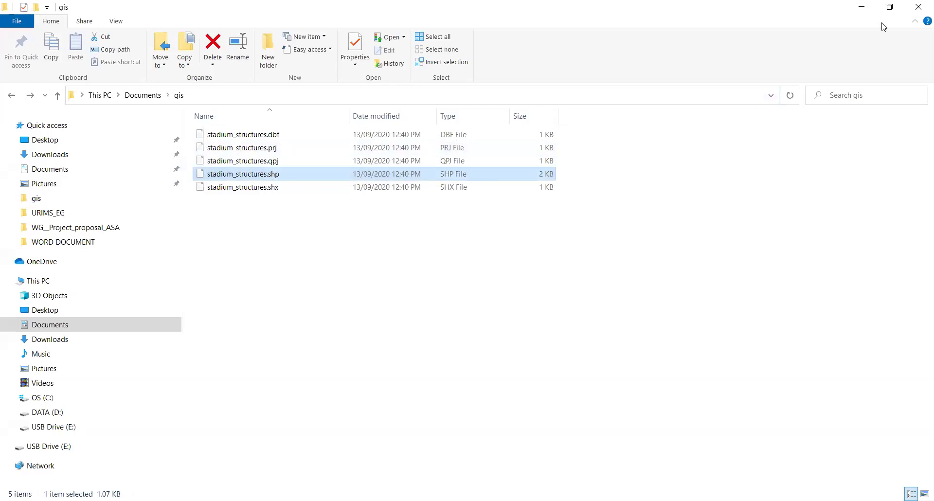
left_click(890, 7)
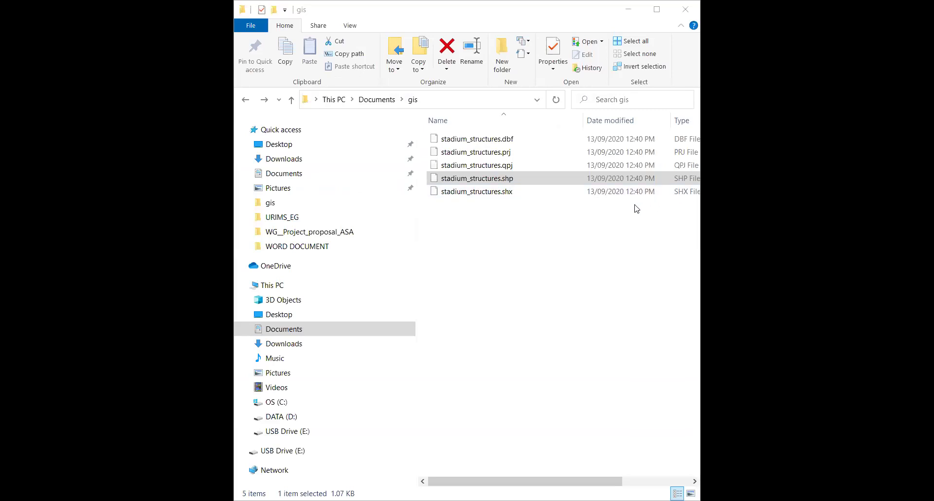
left_click(596, 17)
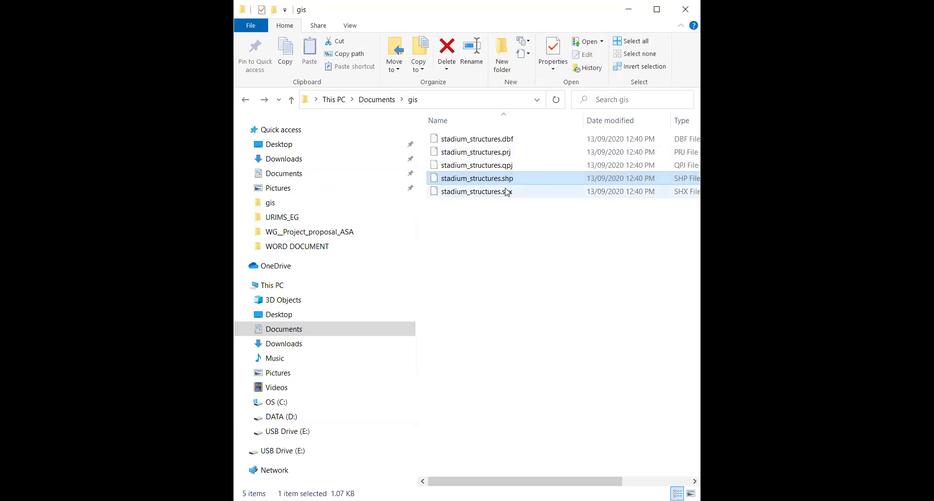